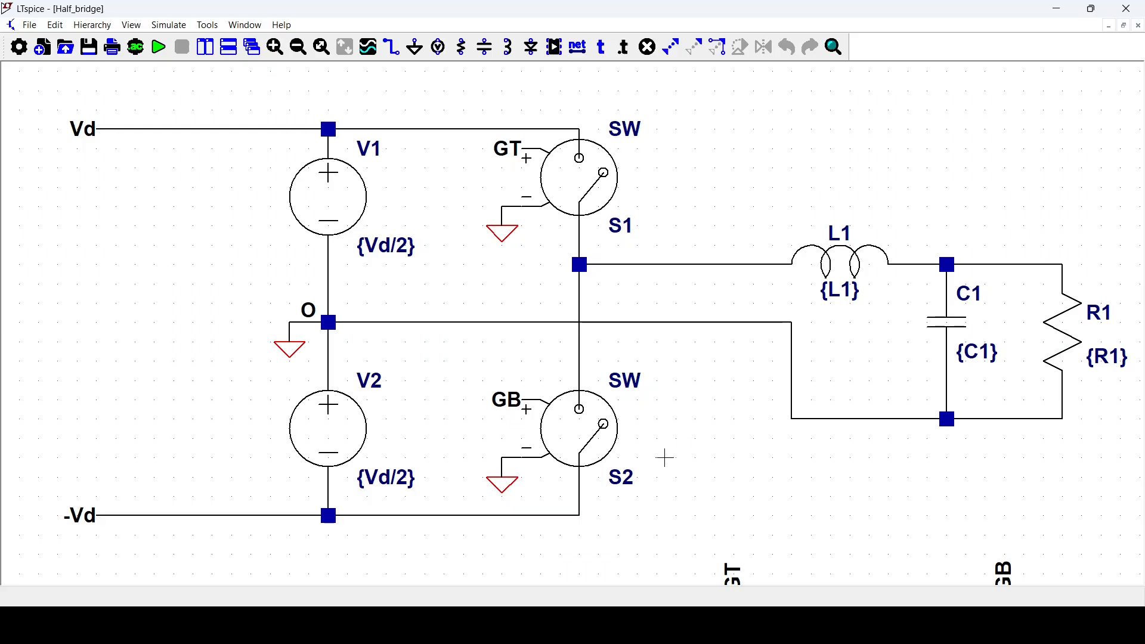
# Step: Examine the half-bridge power stage, the carrier and reference sources, and the GT and GB gate-drive sources
pyautogui.moveTo(652, 476); pyautogui.dragTo(788, 318)
pyautogui.moveTo(640, 418); pyautogui.dragTo(708, 197)
pyautogui.moveTo(707, 286); pyautogui.dragTo(723, 240)
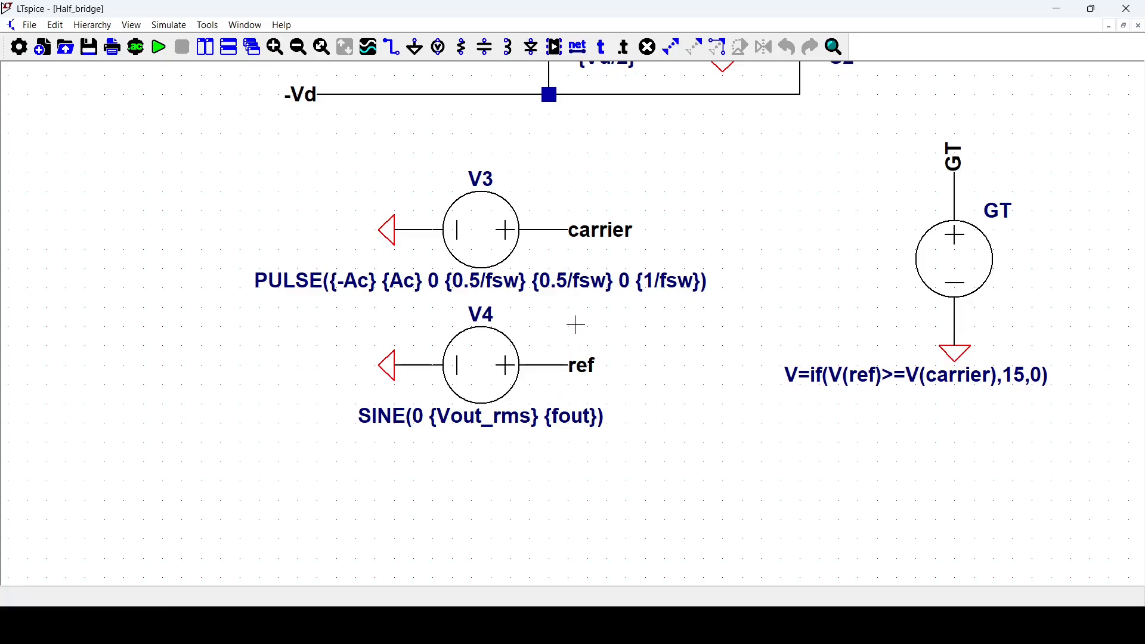
pyautogui.moveTo(575, 307); pyautogui.dragTo(575, 332)
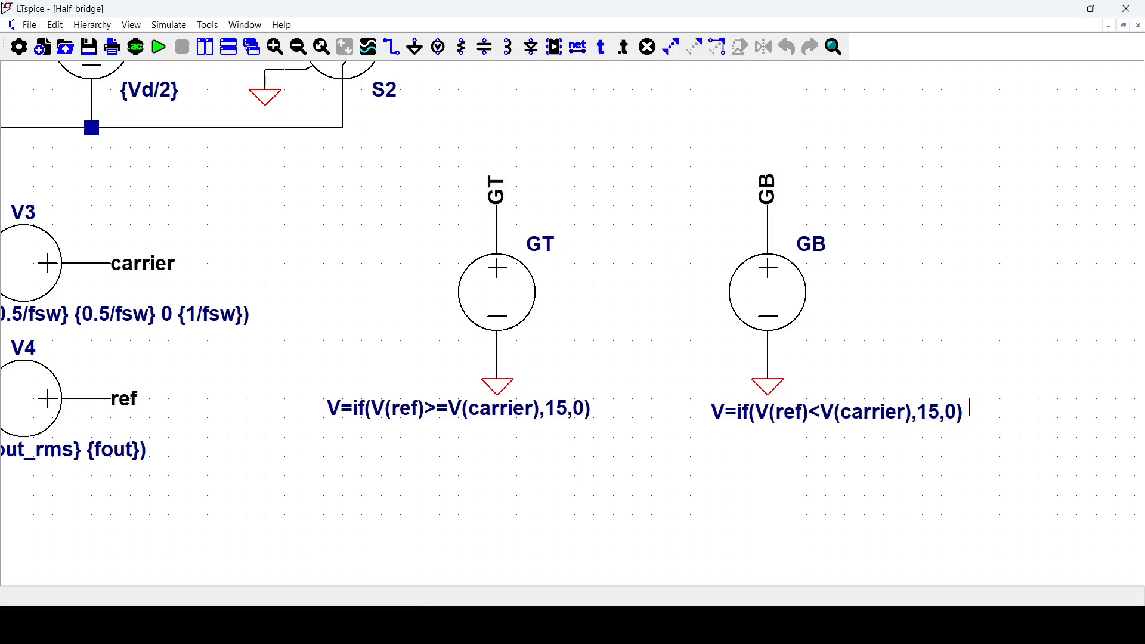
pyautogui.moveTo(568, 325); pyautogui.dragTo(728, 324)
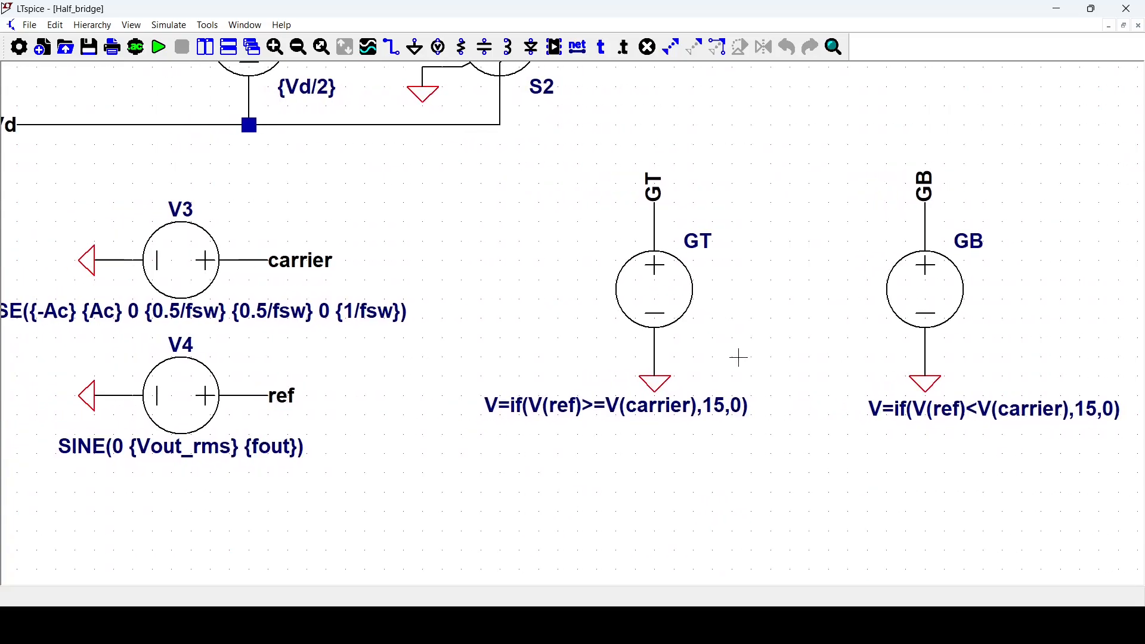
pyautogui.scroll(-3, 739, 358)
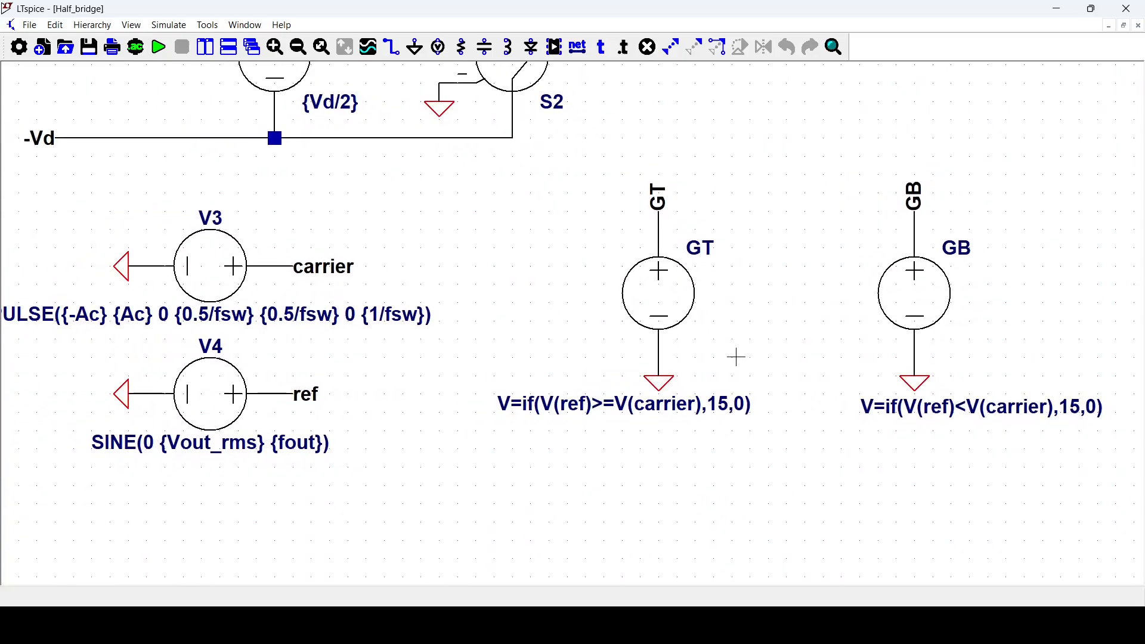
pyautogui.moveTo(771, 245); pyautogui.dragTo(778, 409)
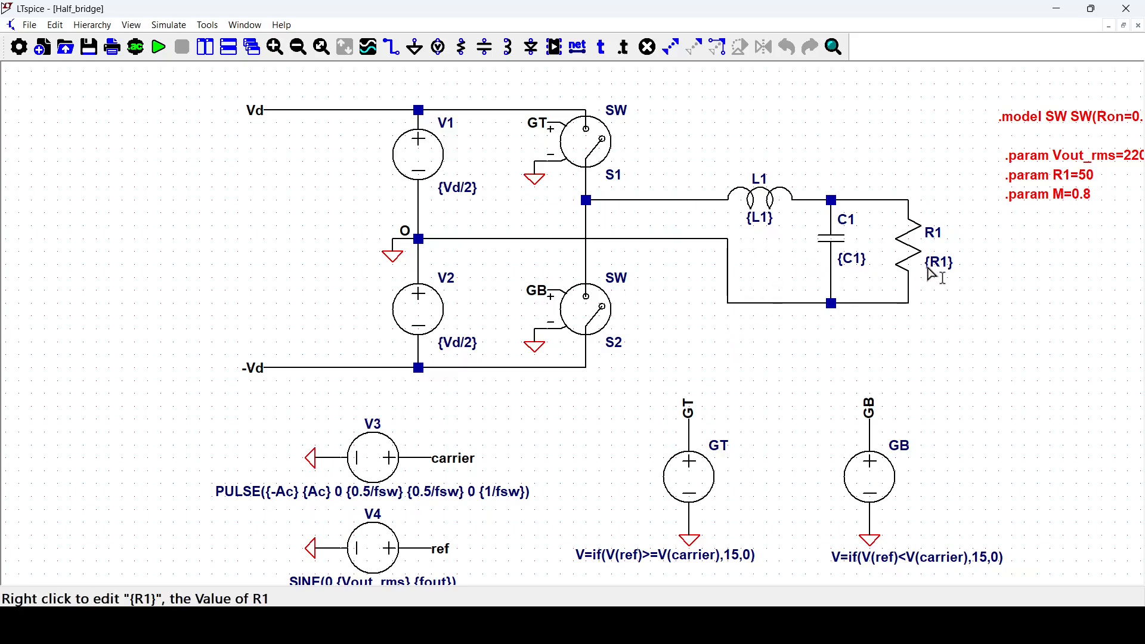
# Step: Add the SPICE directive .param fsw=5k directly below the modulation index parameter M
pyautogui.moveTo(990, 262); pyautogui.dragTo(662, 324)
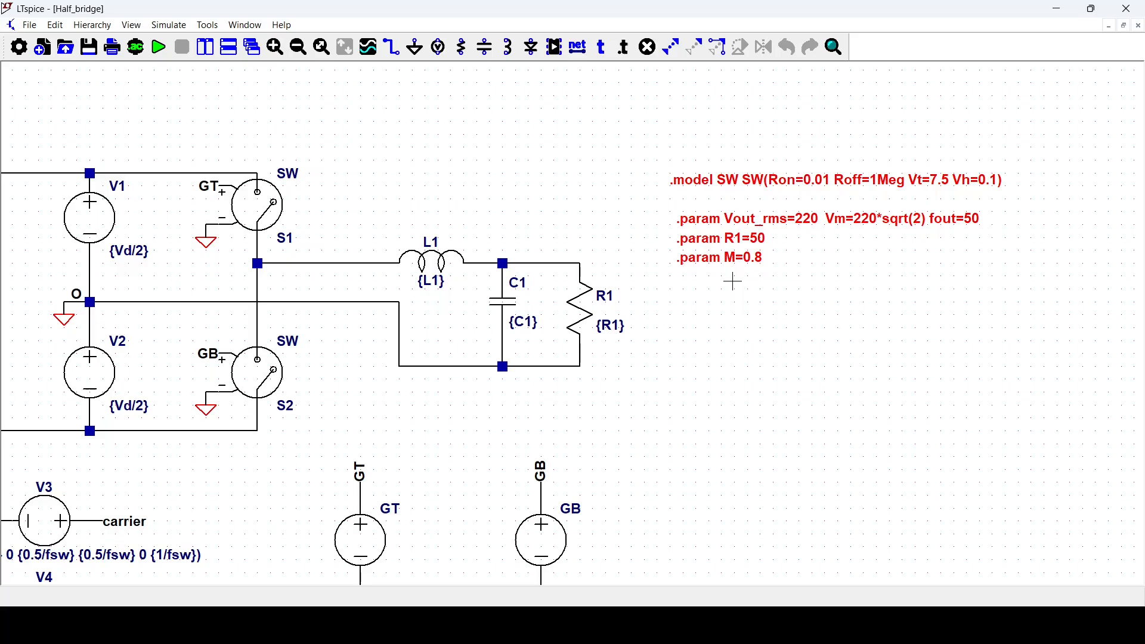
pyautogui.press('s')
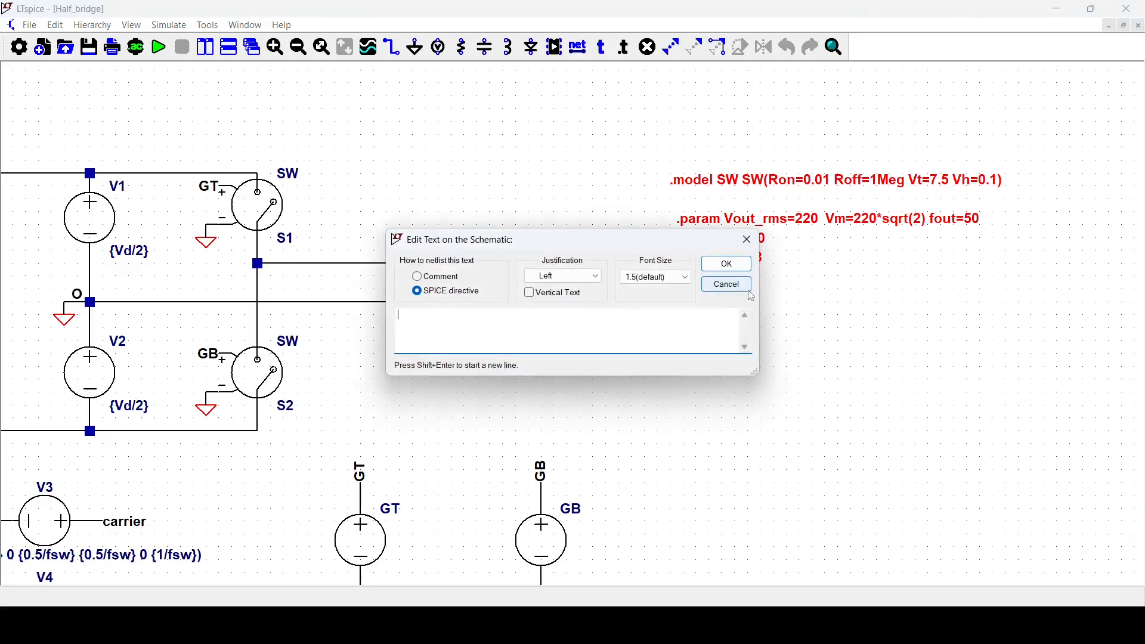
pyautogui.write('.param fsw=5k')
pyautogui.click(740, 275)
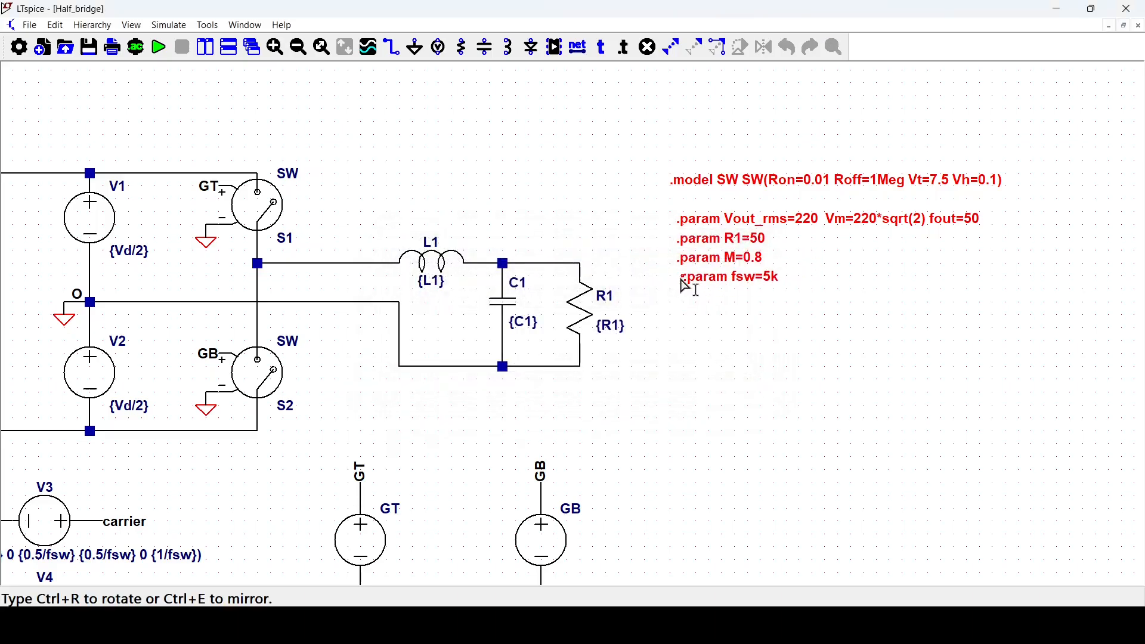
pyautogui.click(679, 277)
pyautogui.rightClick(694, 301)
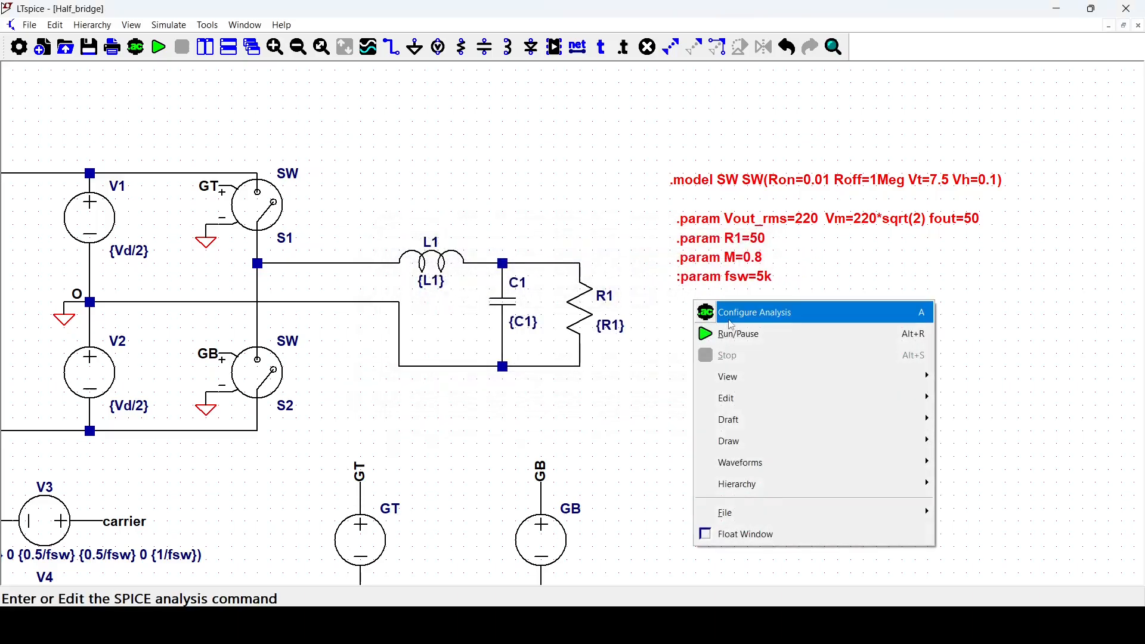
pyautogui.click(680, 289)
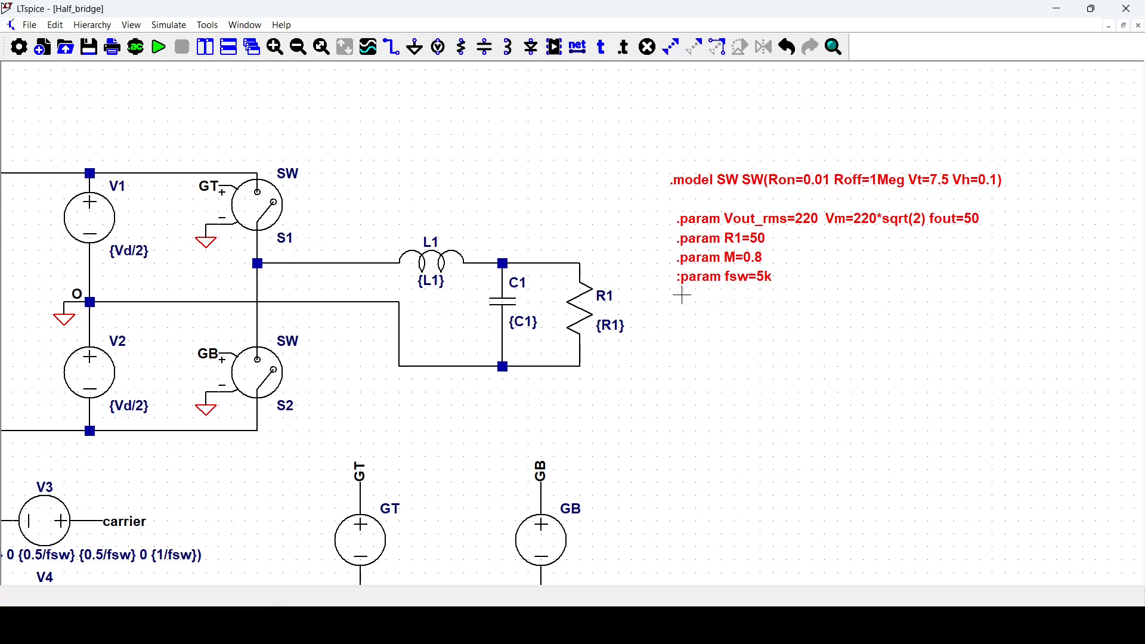
# Step: Place the directive .param Ac=389 below the switching frequency parameter to define the carrier amplitude
pyautogui.write('s')
pyautogui.write('.param')
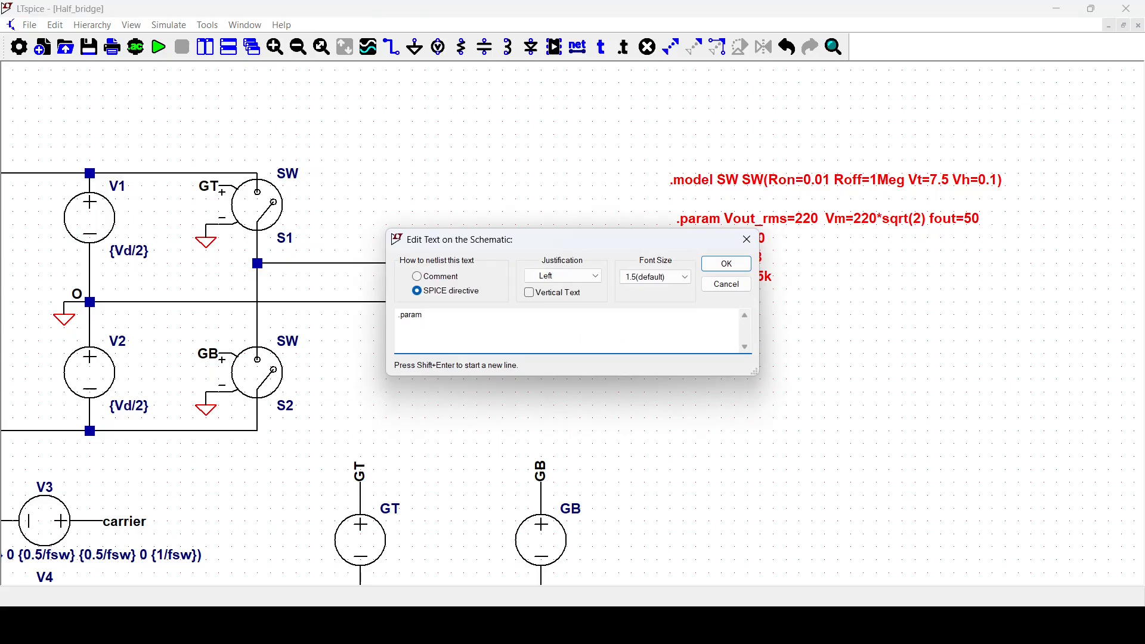
pyautogui.write(' Ac=389')
pyautogui.click(728, 265)
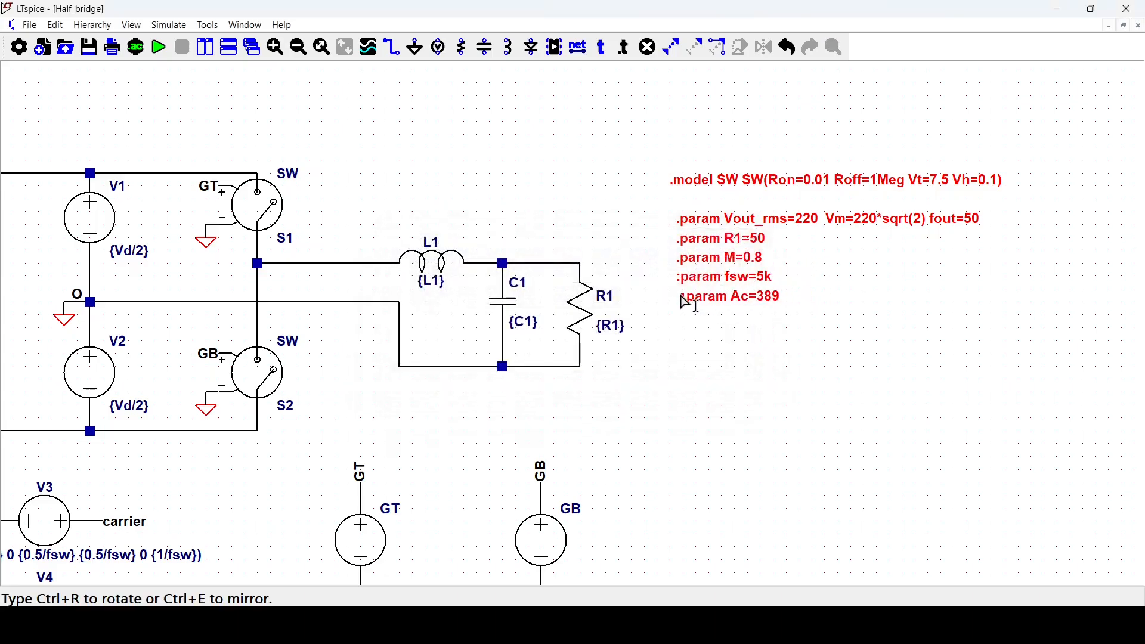
pyautogui.click(689, 303)
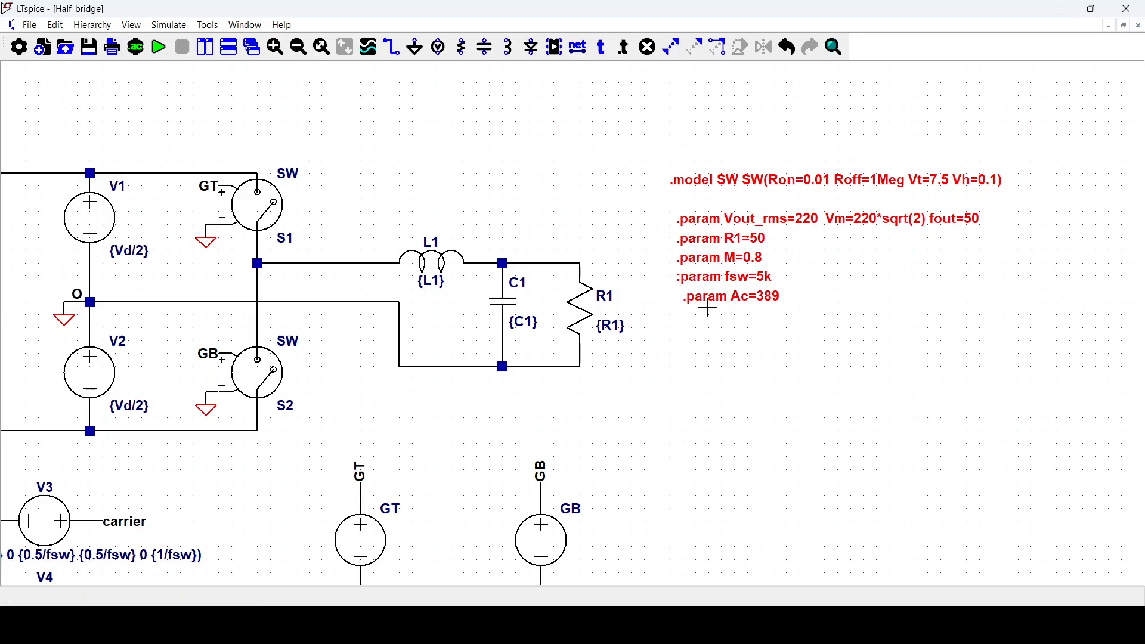
# Step: Add the directive .param Vd=800 below the Ac parameter to define the DC supply voltage
pyautogui.moveTo(713, 312); pyautogui.dragTo(796, 319)
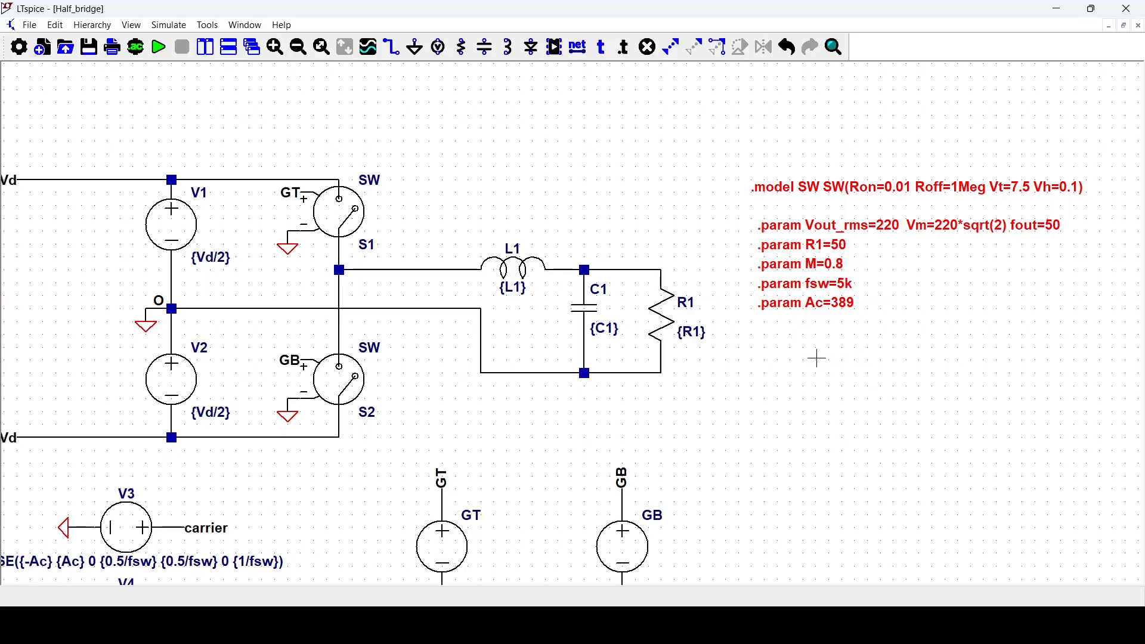
pyautogui.moveTo(650, 387); pyautogui.dragTo(731, 385)
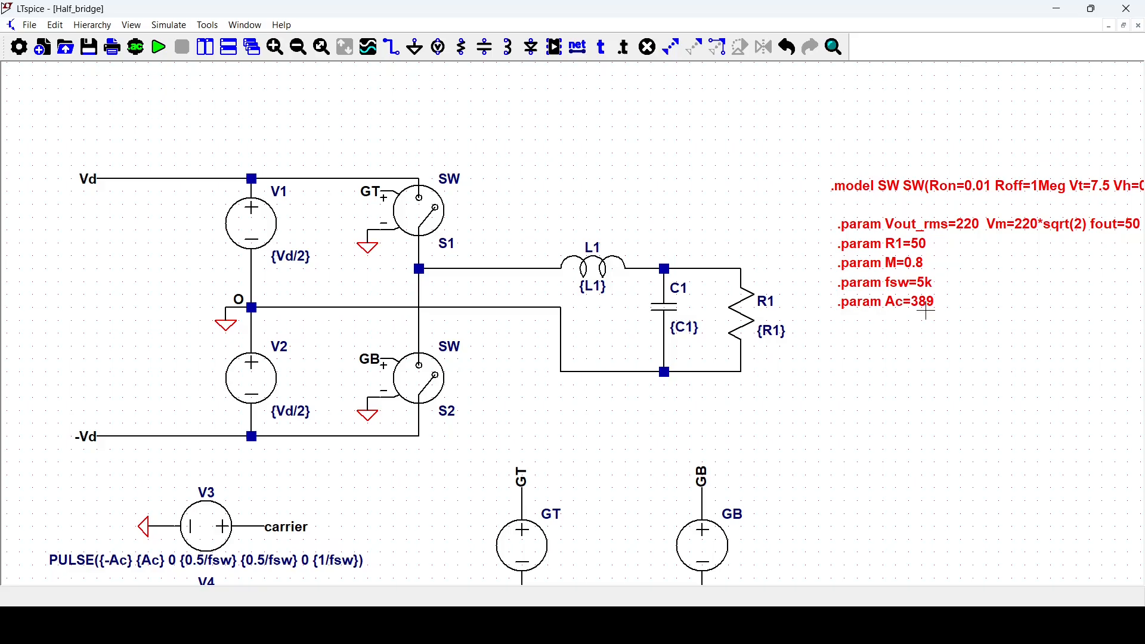
pyautogui.rightClick(843, 327)
pyautogui.click(818, 324)
pyautogui.write('s')
pyautogui.write('.')
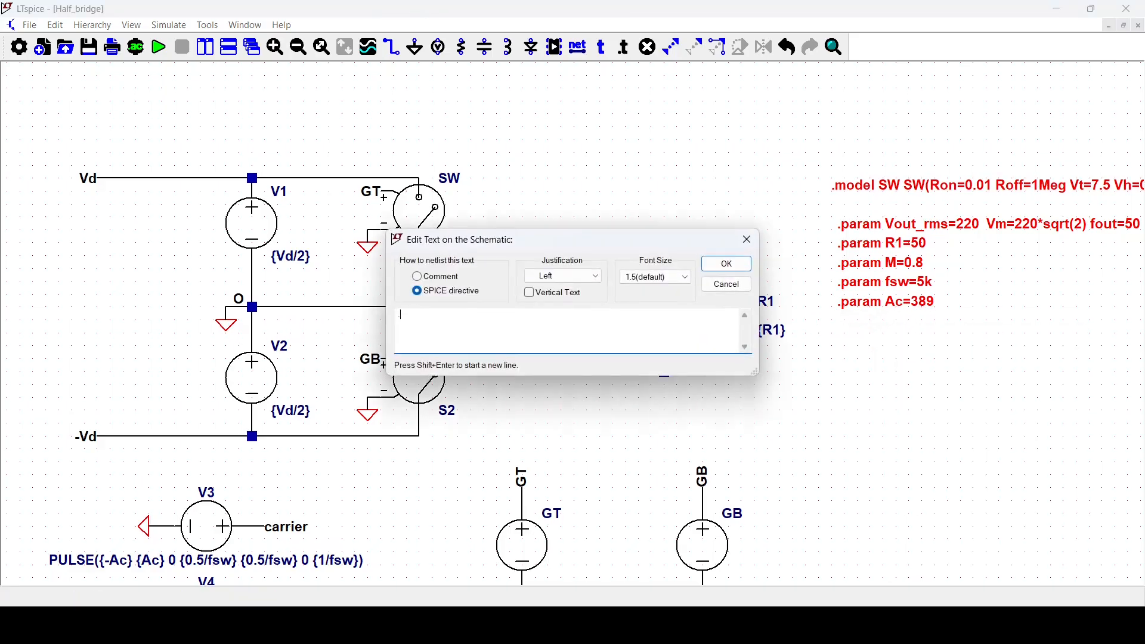
pyautogui.write('param Vd=800')
pyautogui.click(739, 265)
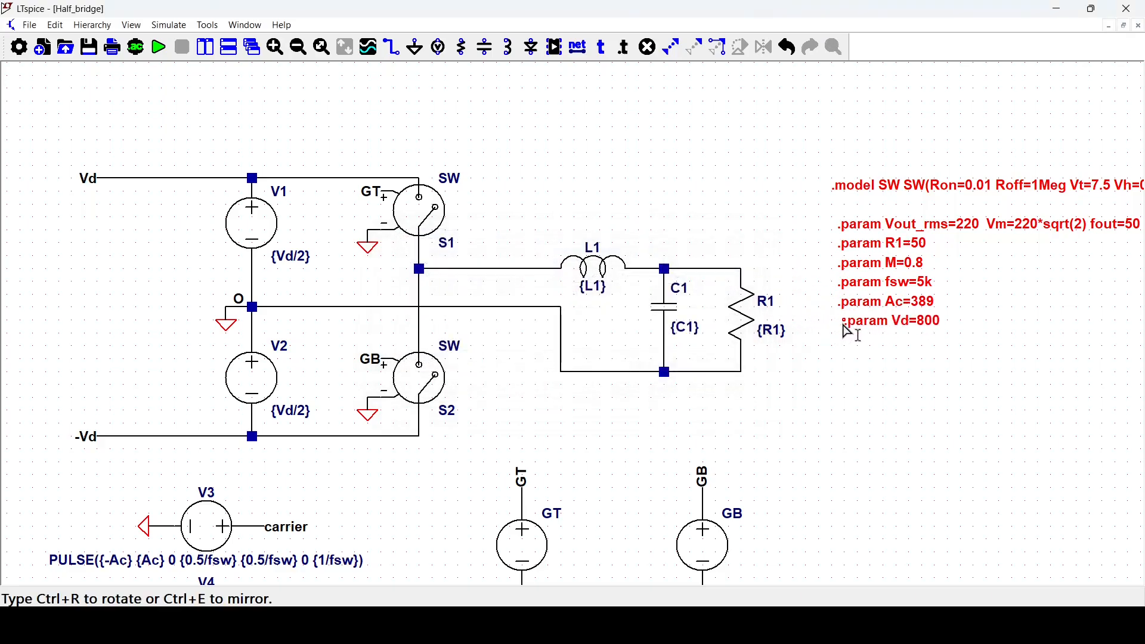
pyautogui.click(845, 329)
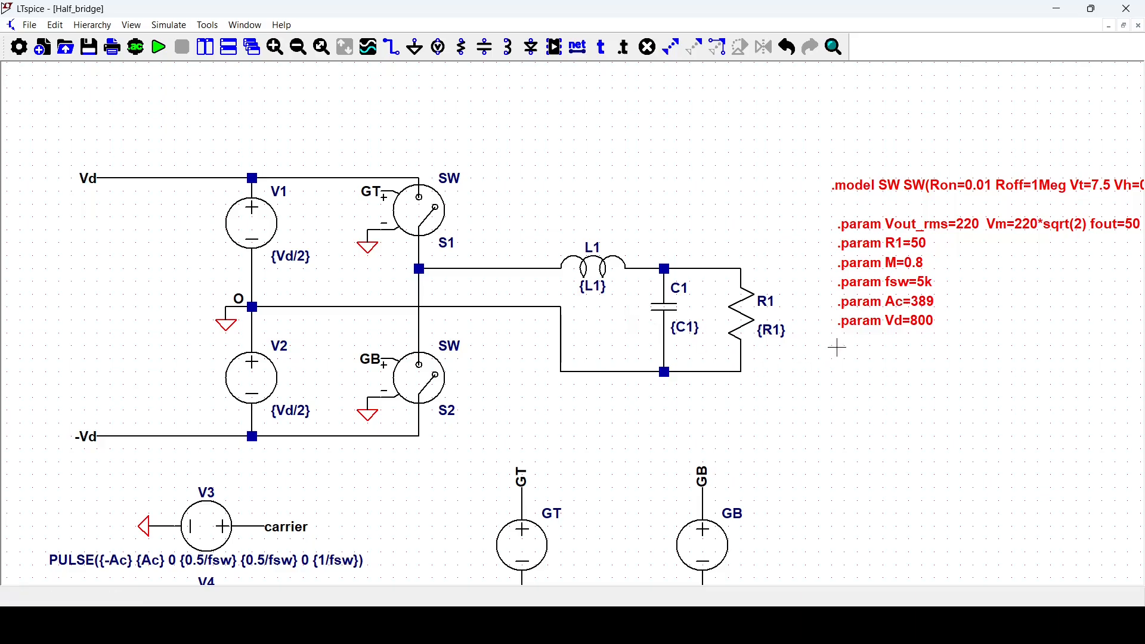
# Step: Add the directive .param f_c=500 below the Vd parameter to define the filter's cutoff frequency
pyautogui.write('s')
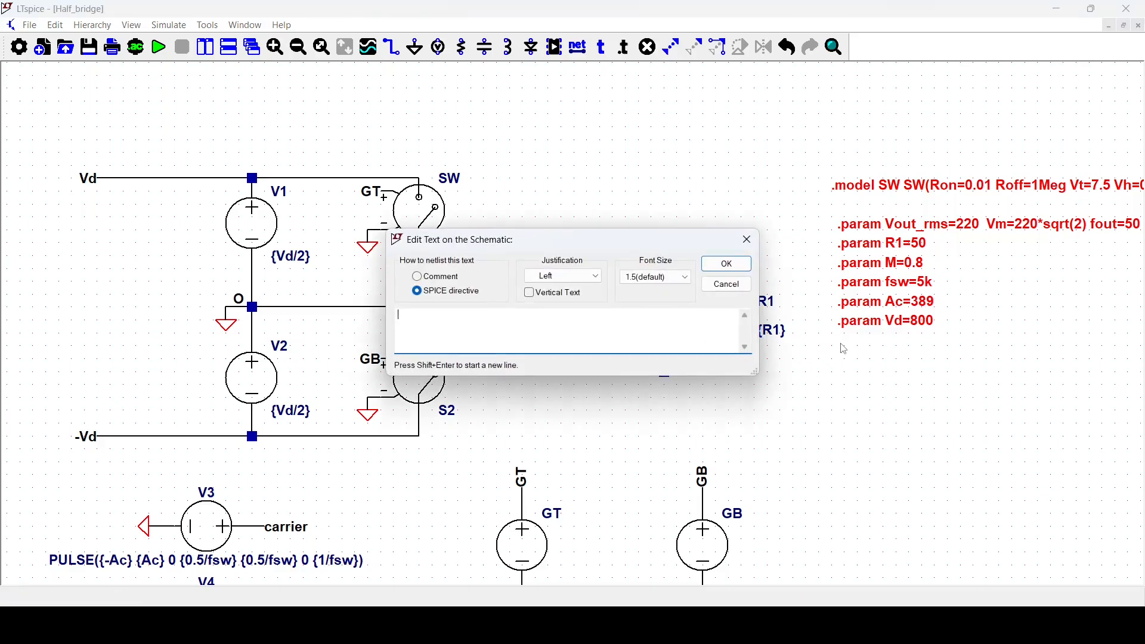
pyautogui.write('.param f_c=500')
pyautogui.press('Return')
pyautogui.click(885, 352)
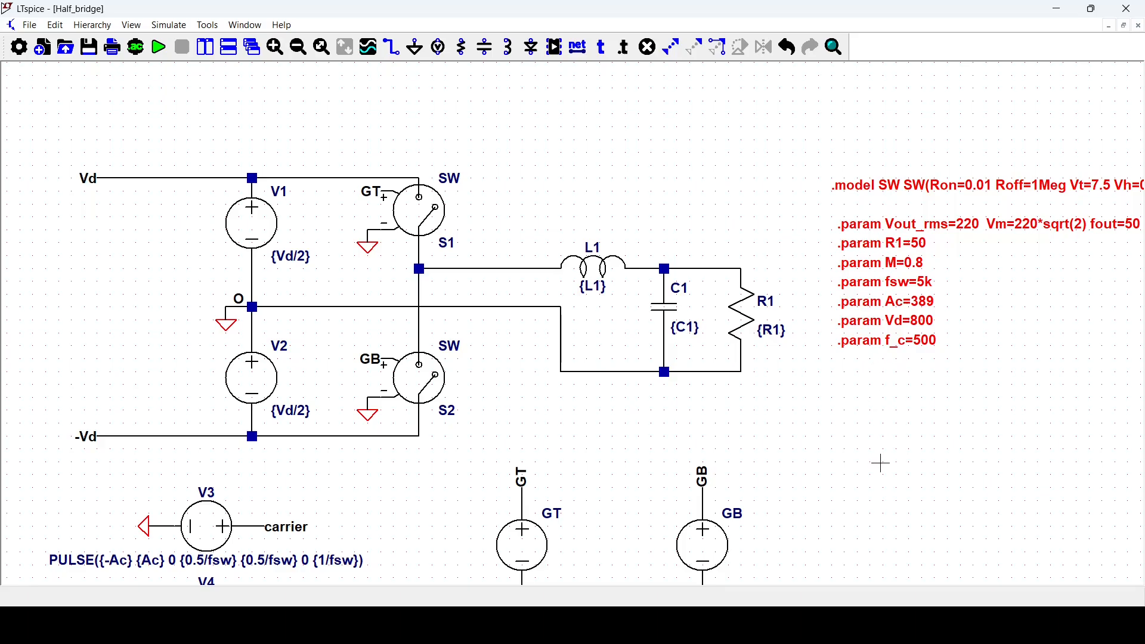
# Step: Consult the LC filter formulas in Xournal++ and add the directive .param Q=0.7 below the f_c parameter
pyautogui.hotkey('alt', 'Tab')
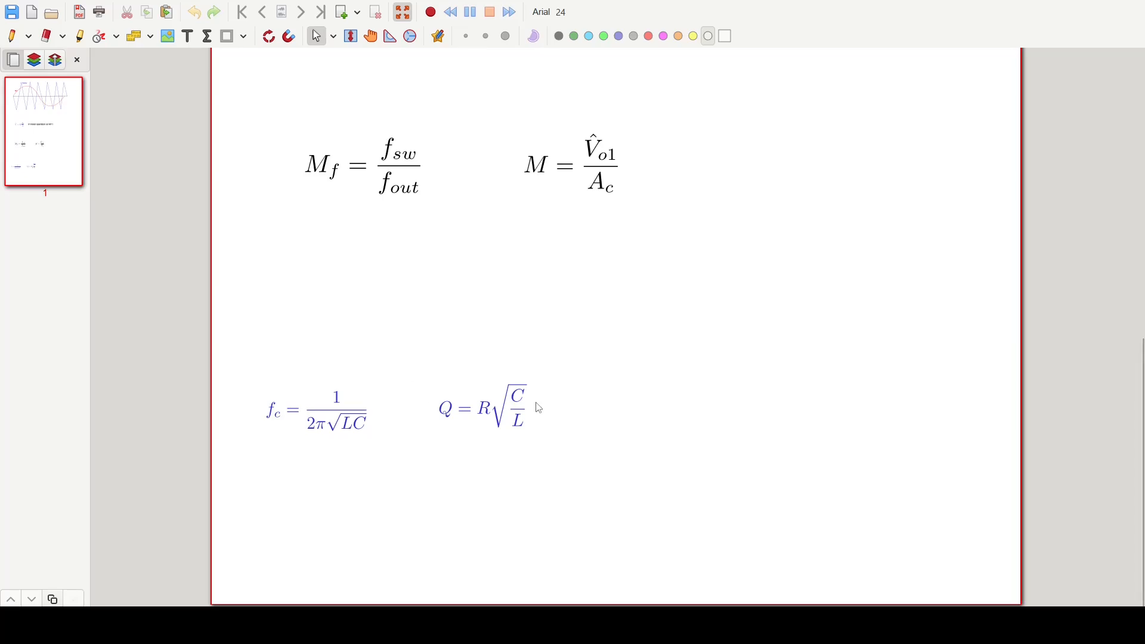
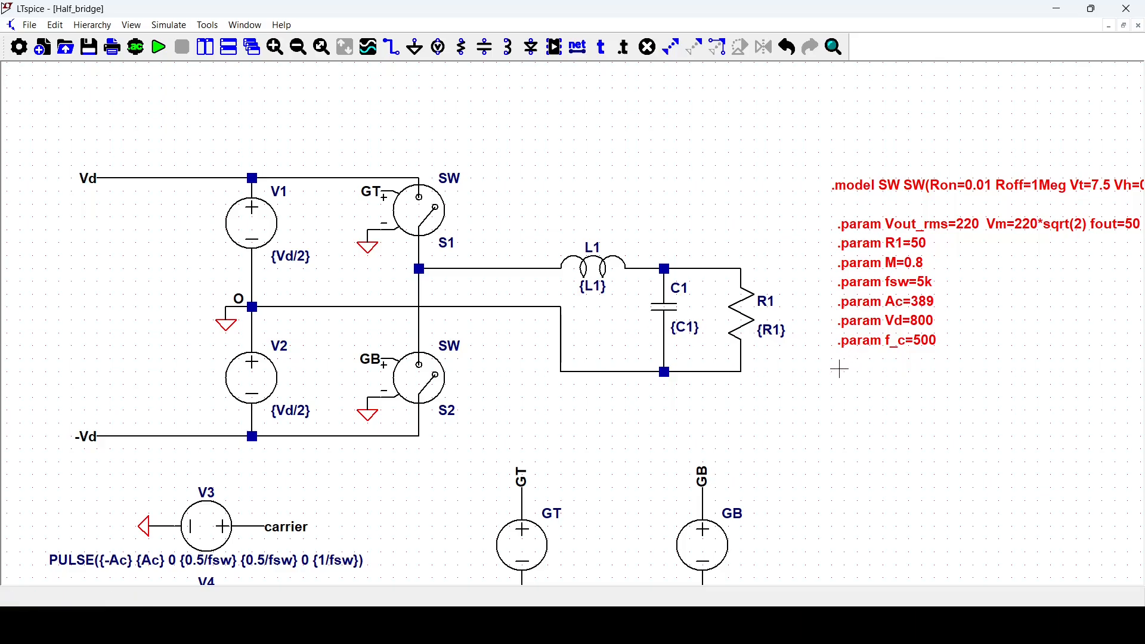
pyautogui.write('s.par')
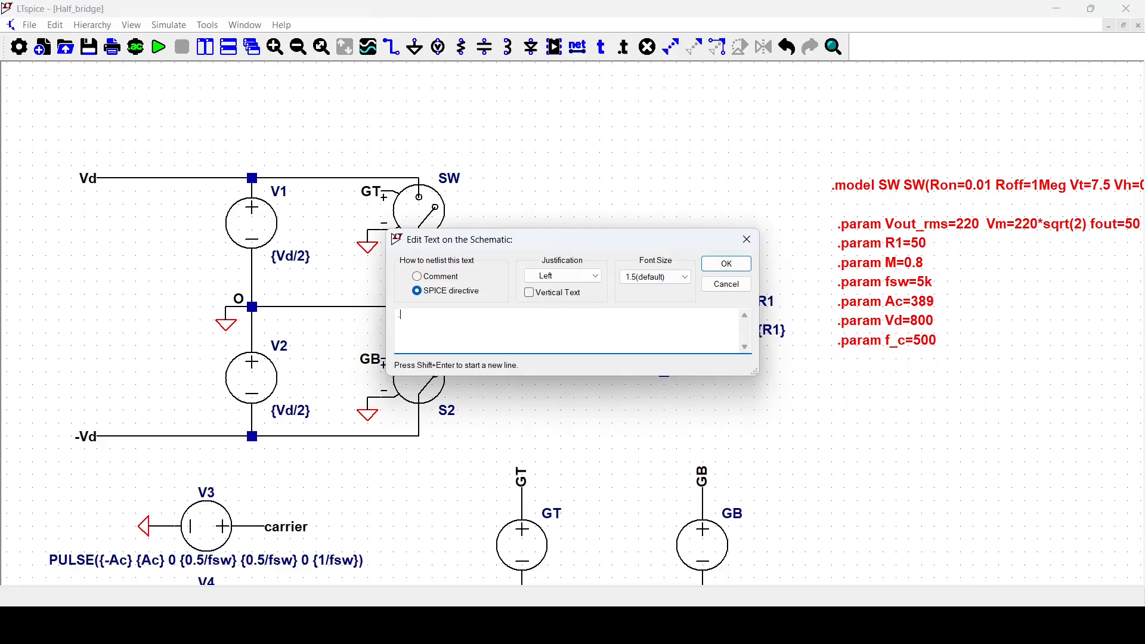
pyautogui.write('am Q=0.7')
pyautogui.click(726, 264)
pyautogui.click(882, 375)
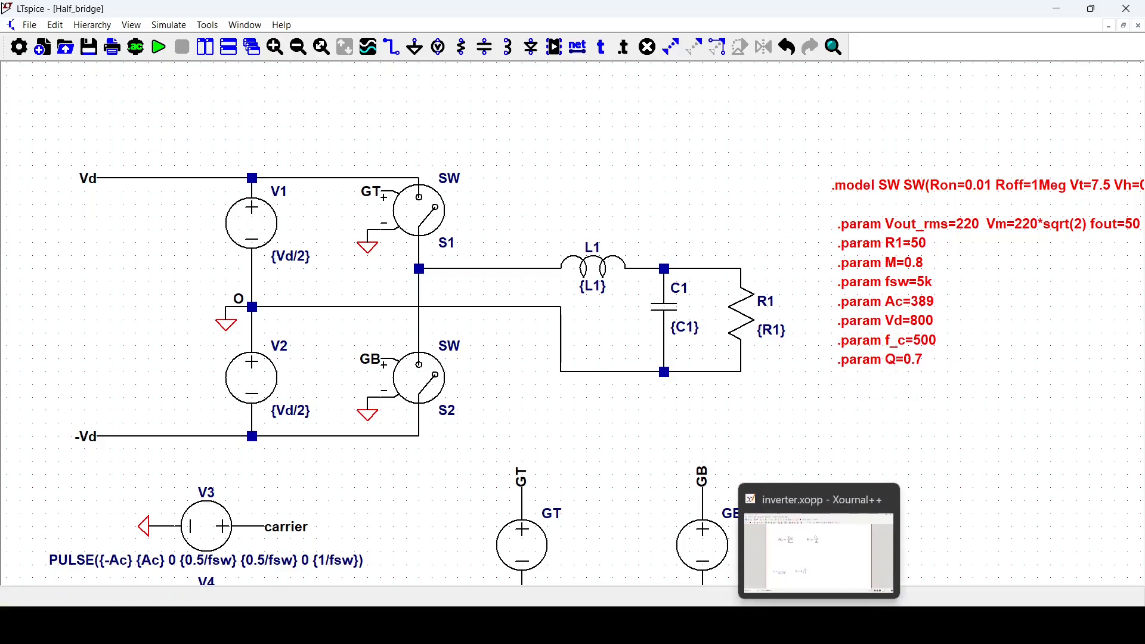
# Step: Check the filter formulas in Xournal++ again and add the directive .param L1=28u C1=6u below the Q parameter
pyautogui.click(819, 627)
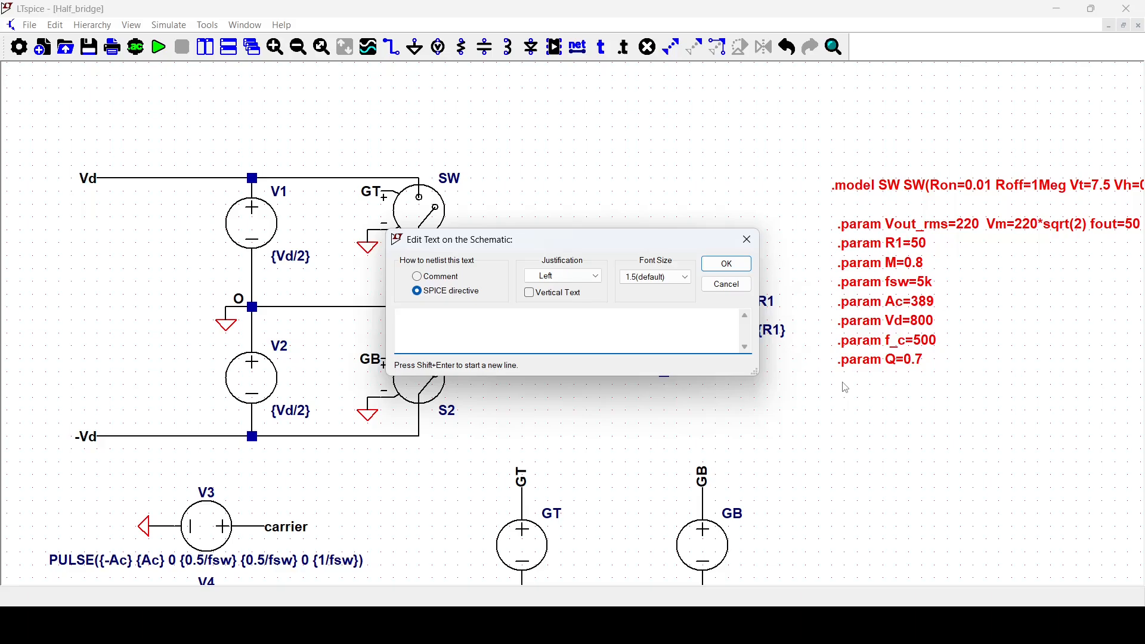
pyautogui.write('param')
pyautogui.write('1=28u C1=6u')
pyautogui.click(726, 263)
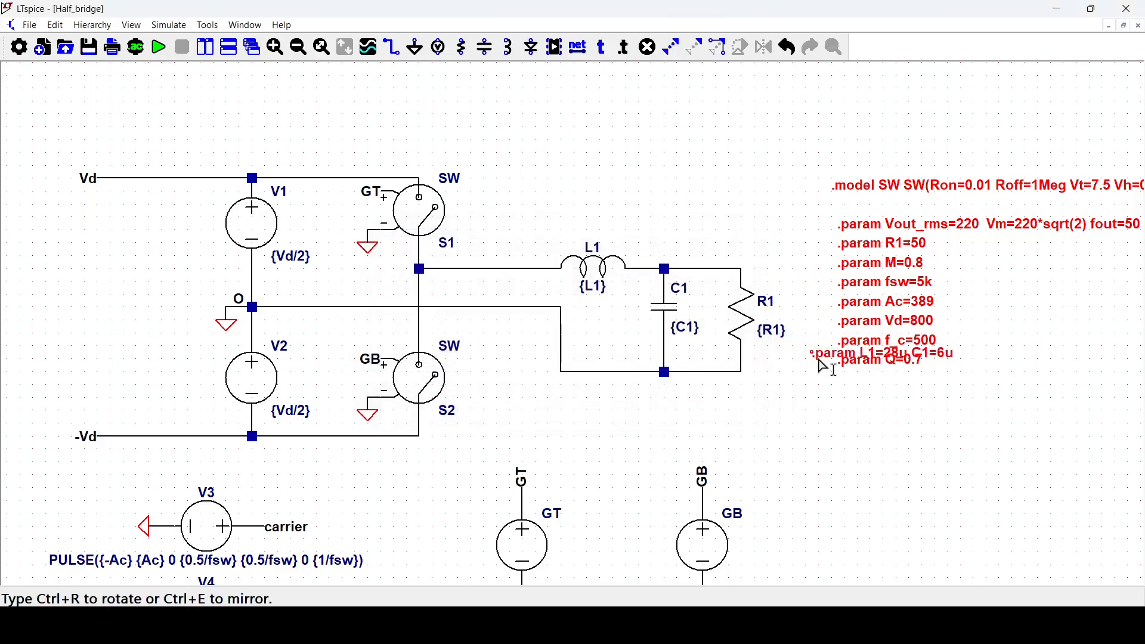
pyautogui.click(843, 384)
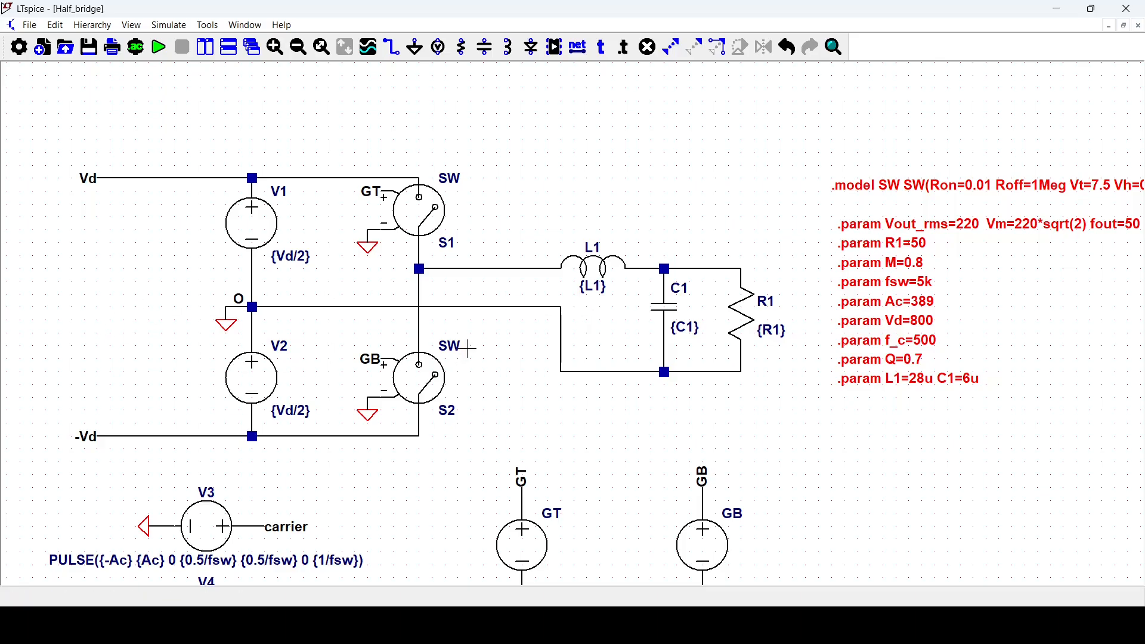
# Step: Set the cutoff frequency parameter f_c to 400
pyautogui.rightClick(931, 351)
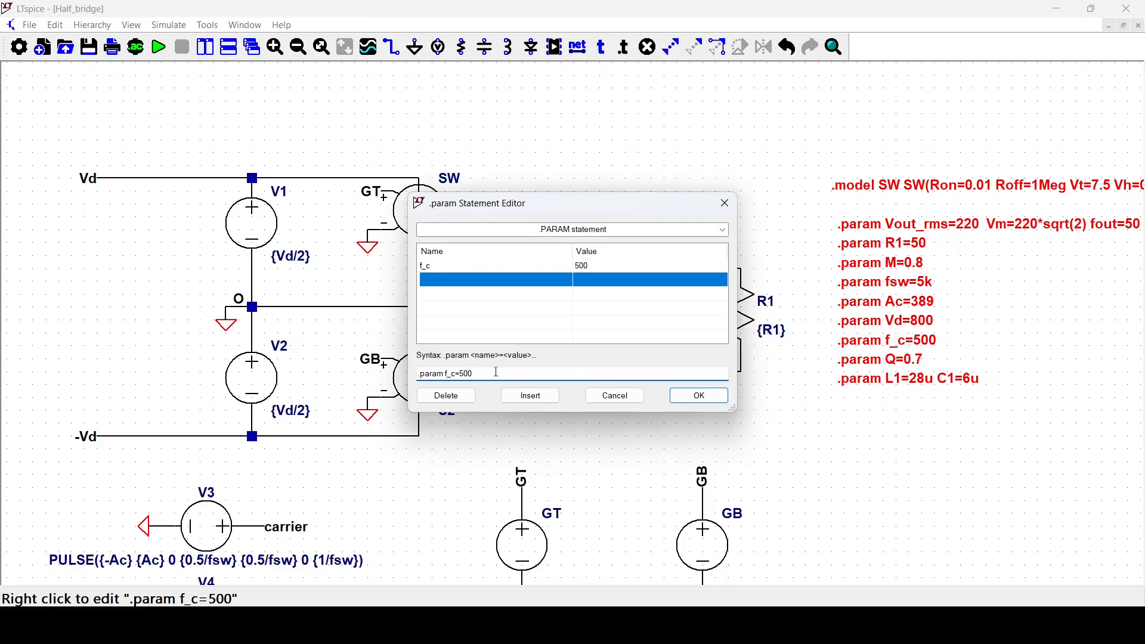
pyautogui.press('BackSpace')
pyautogui.press('BackSpace')
pyautogui.press('BackSpace')
pyautogui.write('400')
pyautogui.click(712, 395)
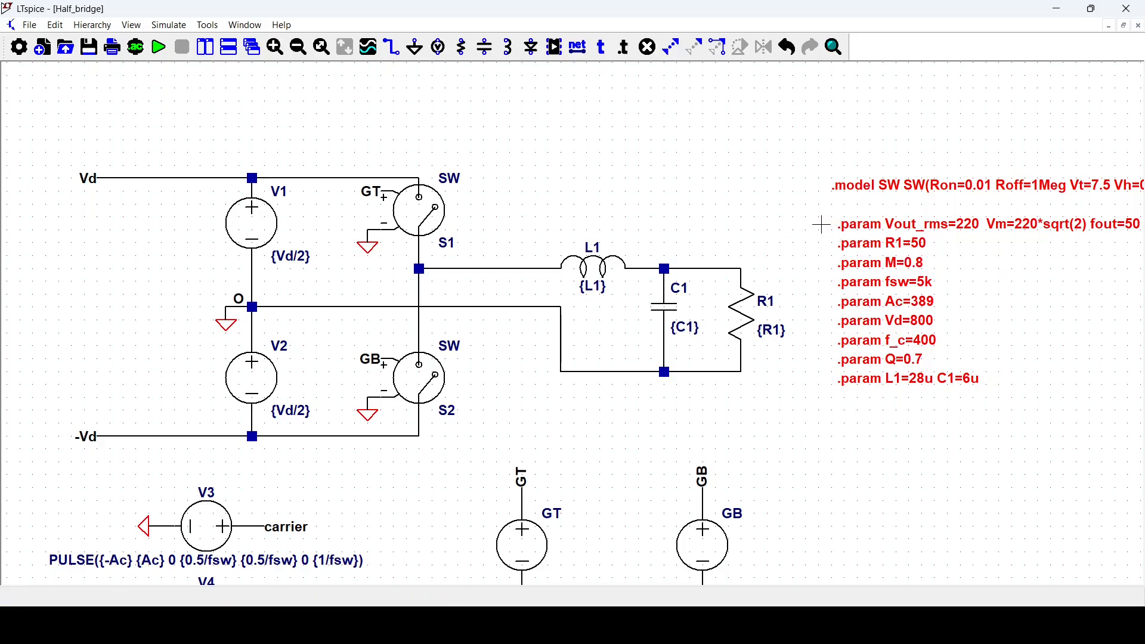
# Step: Place the transient directive .tran 500m below the parameters and run the simulation to plot the filter output voltage V(n002)
pyautogui.moveTo(1058, 265); pyautogui.dragTo(979, 257)
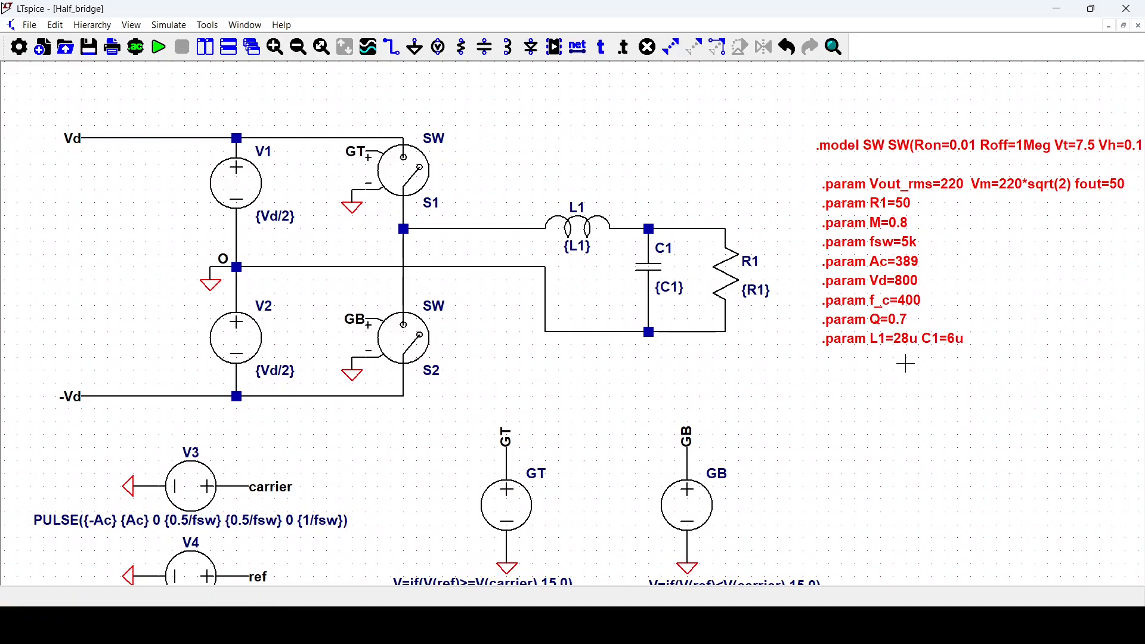
pyautogui.press('s')
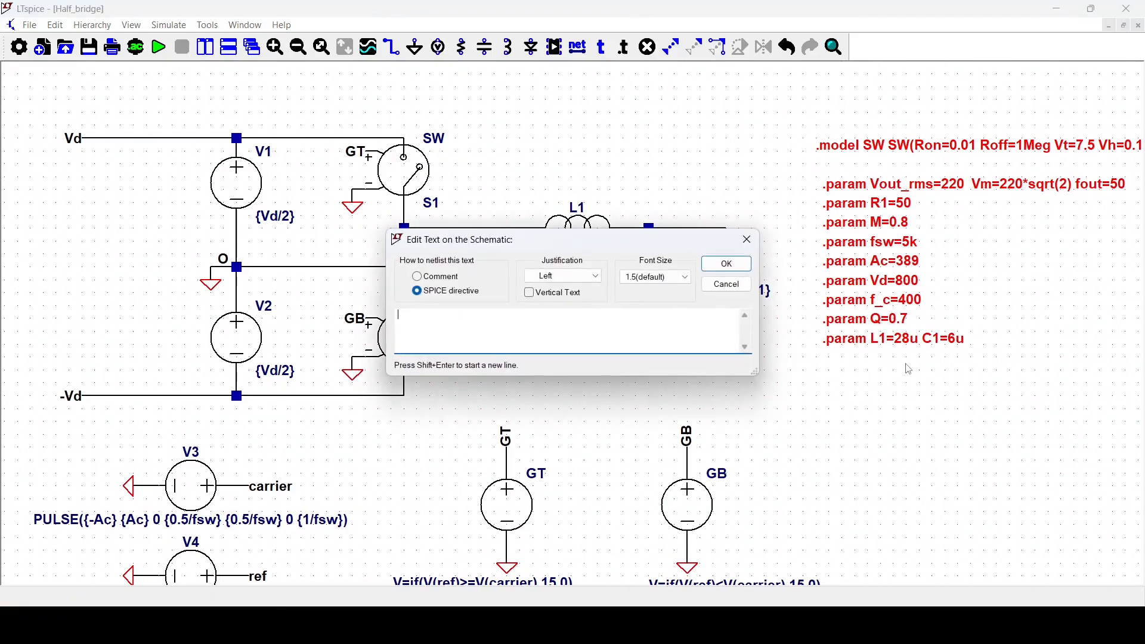
pyautogui.write('.tran 500m')
pyautogui.click(727, 264)
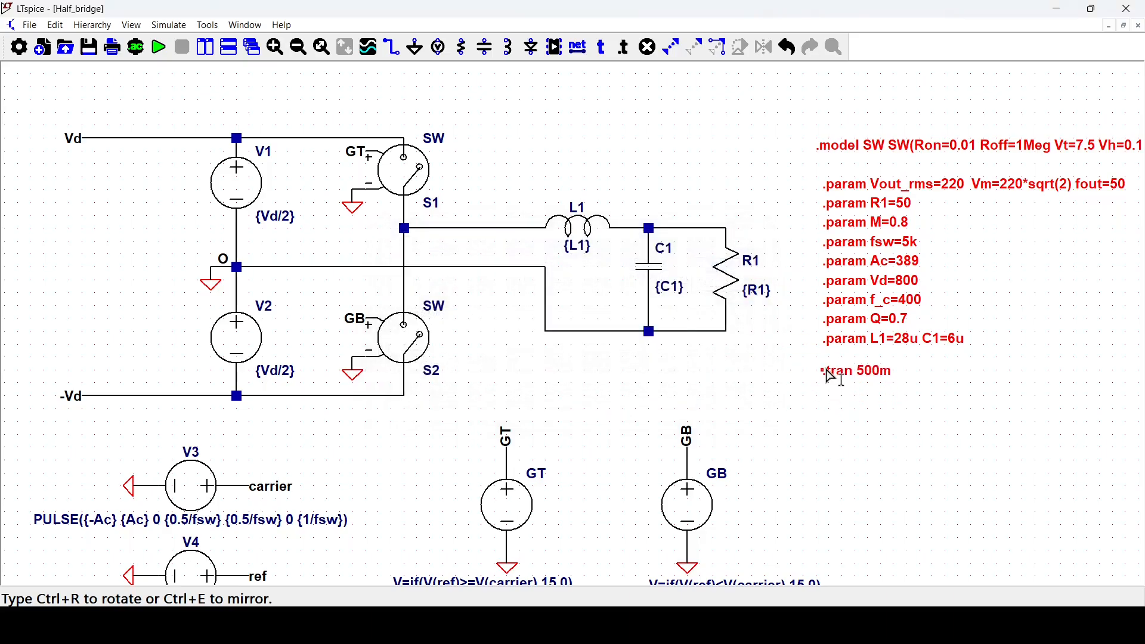
pyautogui.click(830, 375)
pyautogui.click(158, 46)
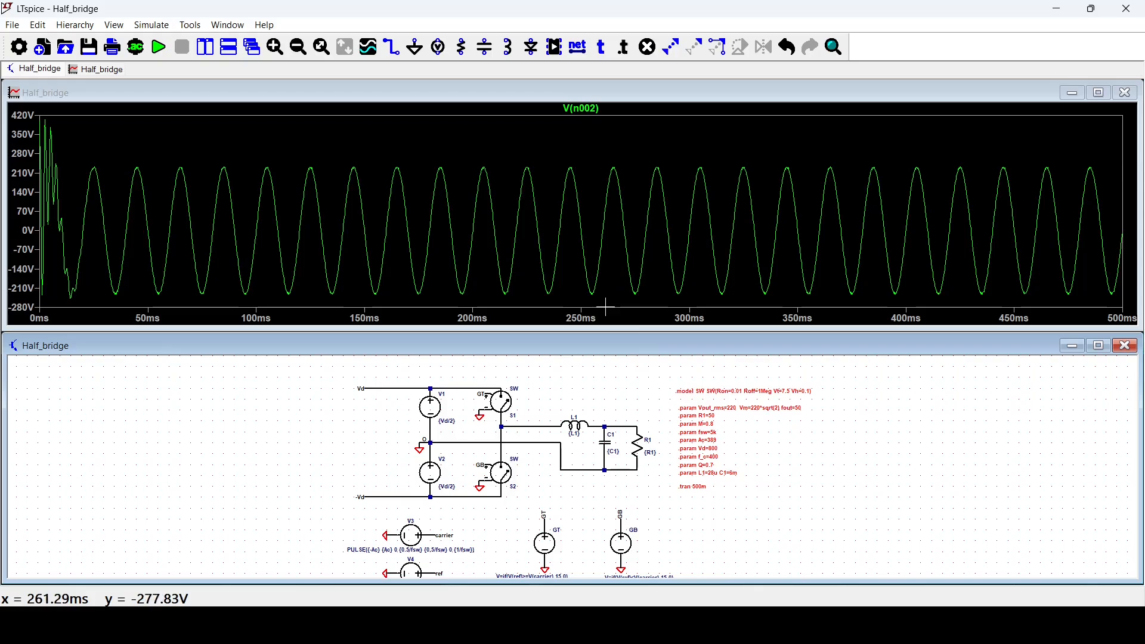
# Step: Measure the peak-to-peak amplitude of the steady-state V(n002) waveform and inspect the ripple over its rising half cycle
pyautogui.moveTo(506, 224); pyautogui.dragTo(427, 146)
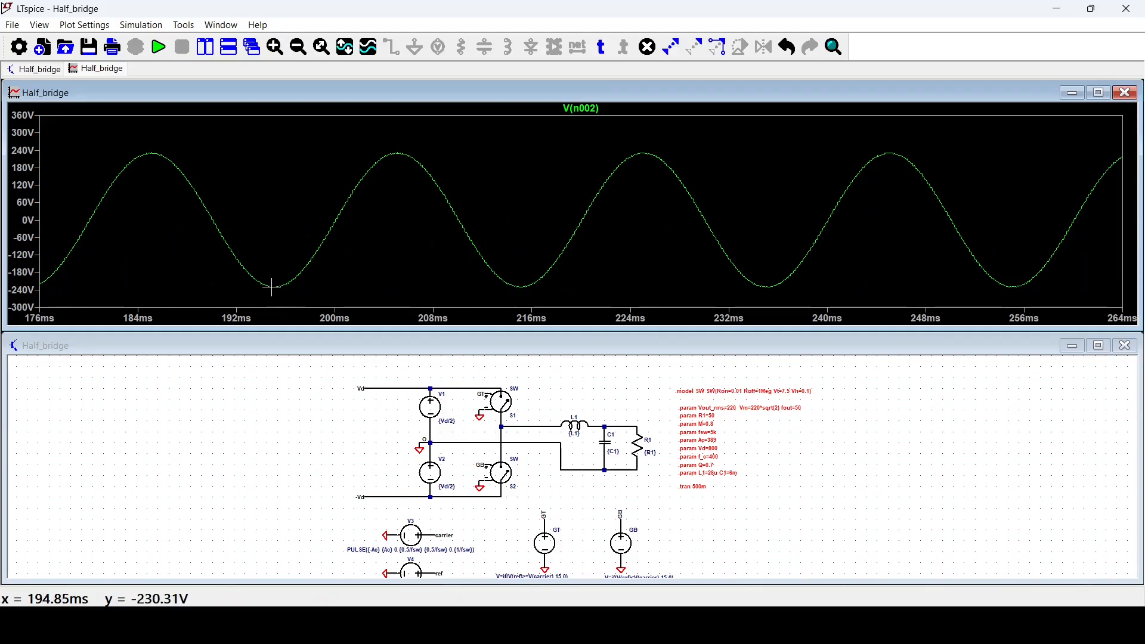
pyautogui.moveTo(272, 288); pyautogui.dragTo(403, 153)
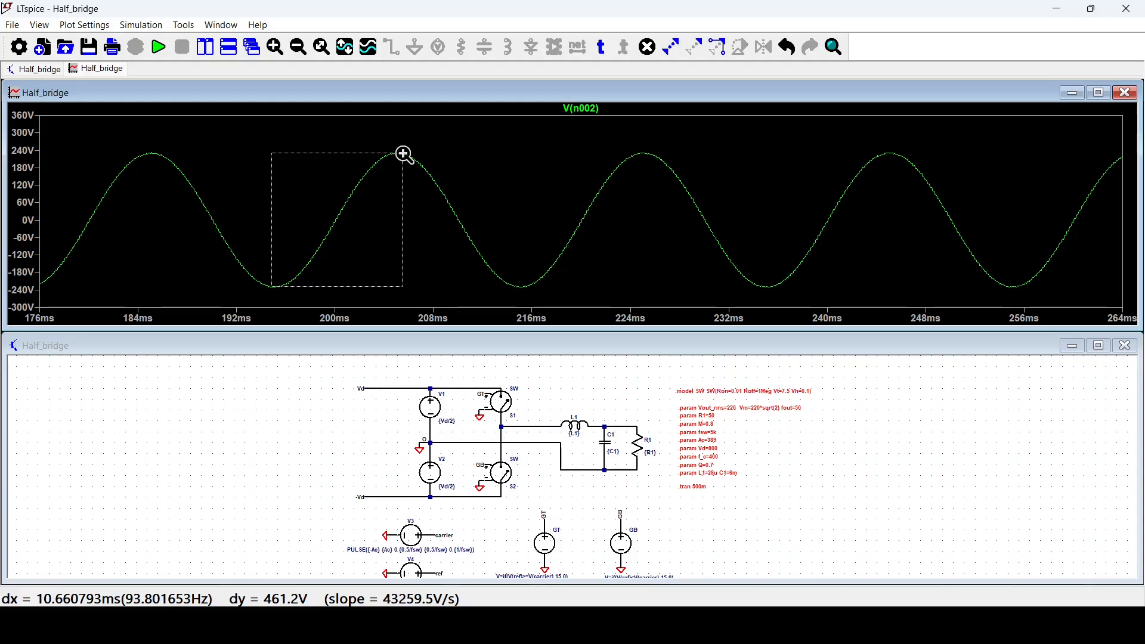
pyautogui.moveTo(403, 153); pyautogui.dragTo(402, 153)
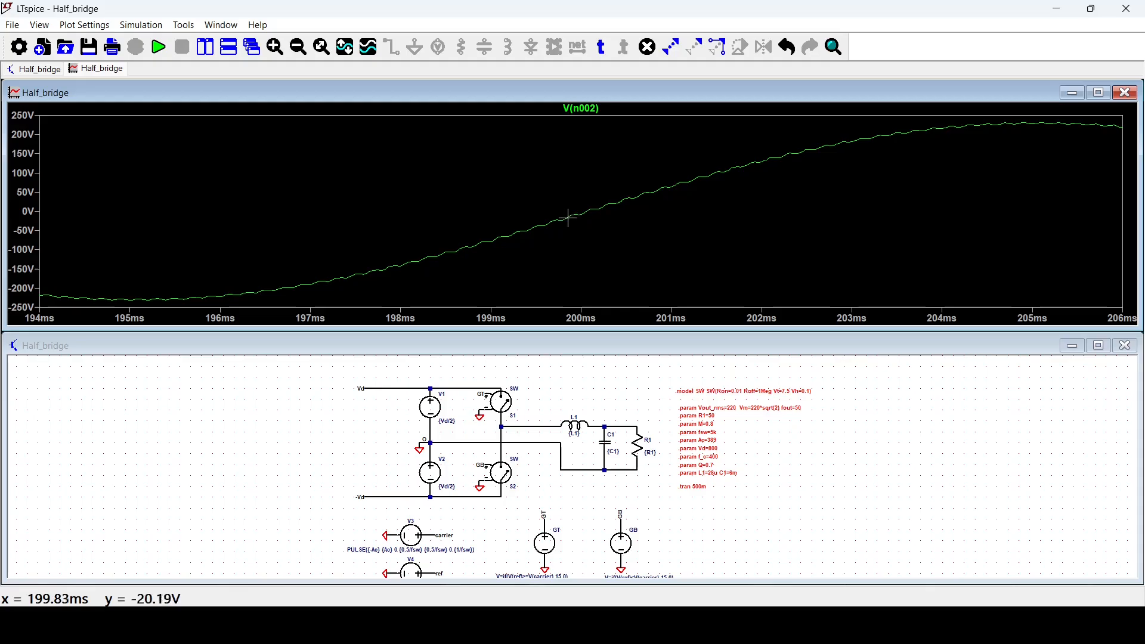
# Step: Inspect the start-up transient of V(n002) over about the first 22 ms and restore the full waveform view
pyautogui.press('space')
pyautogui.moveTo(87, 298); pyautogui.dragTo(35, 114)
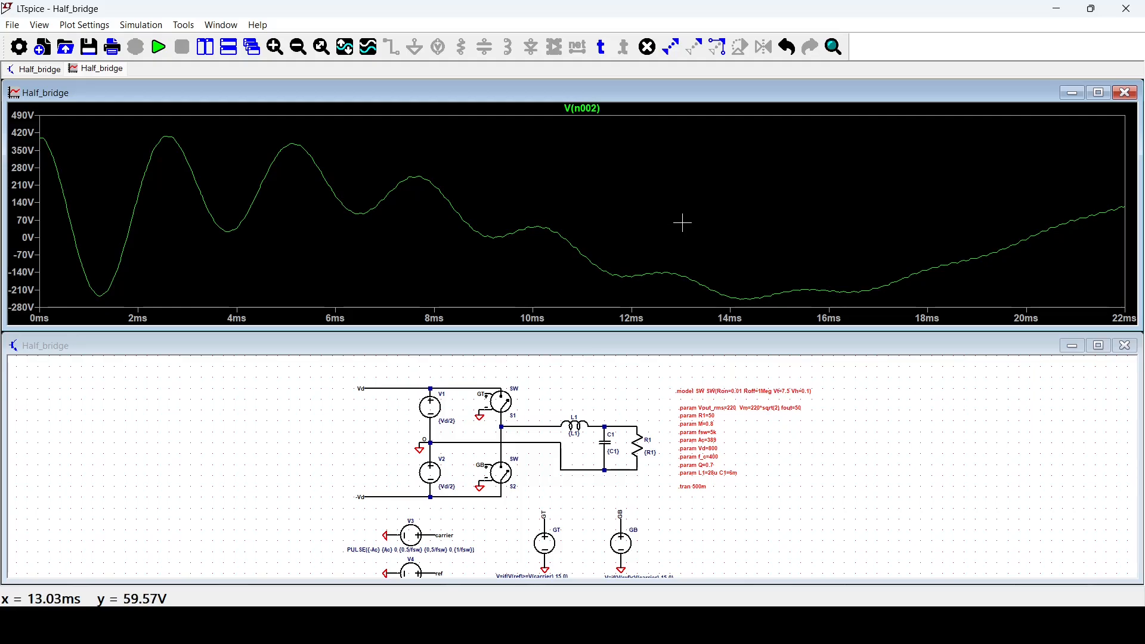
pyautogui.hotkey('ctrl', 'e')
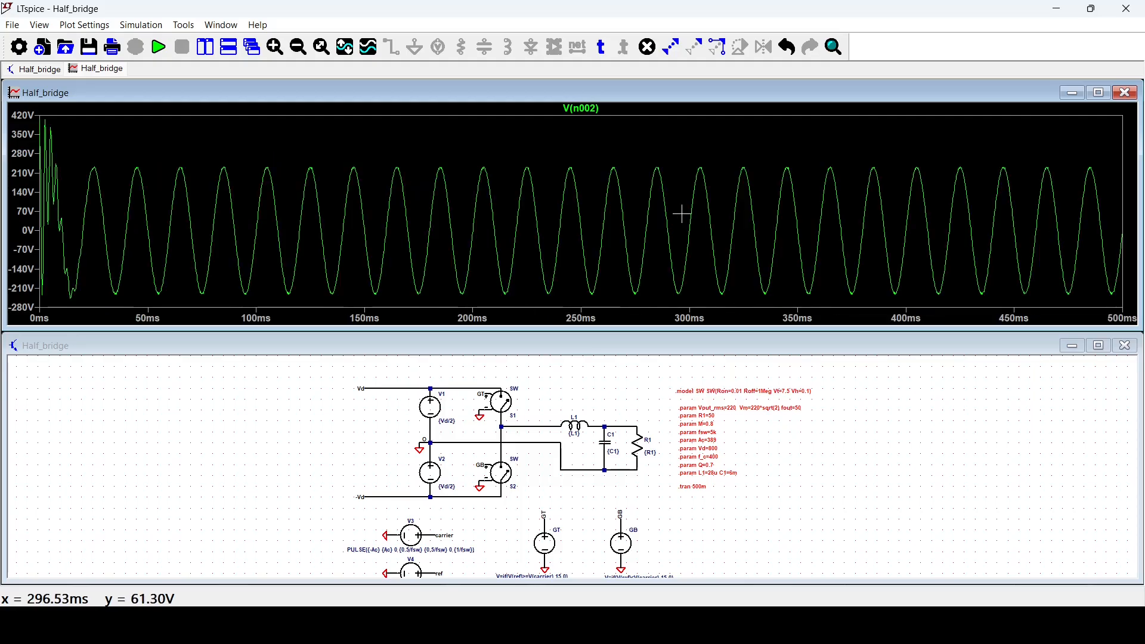